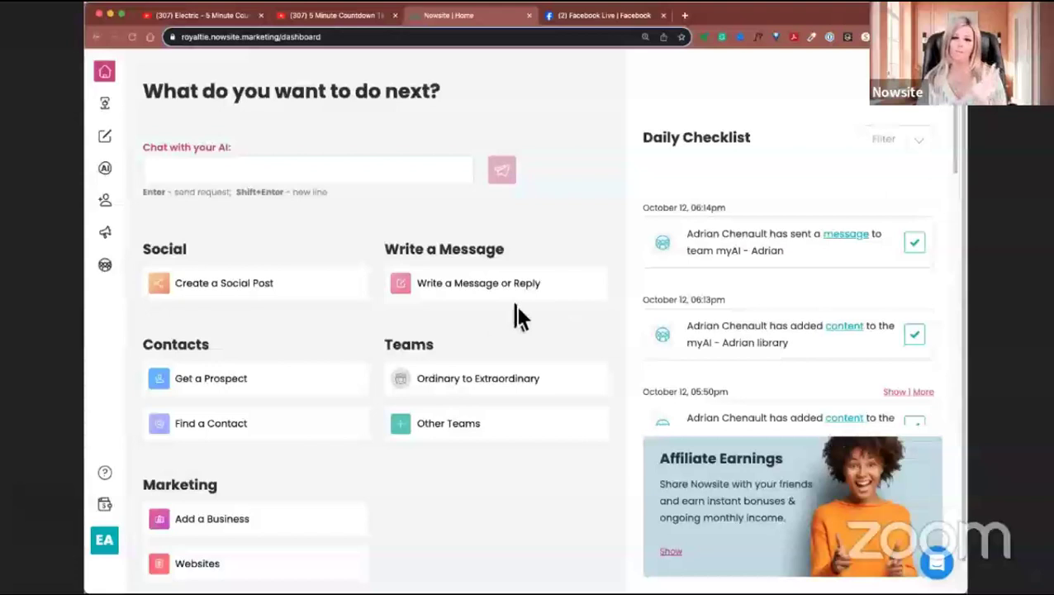
- Start a new social post and choose the type Caption + Suggested Image
click(246, 293)
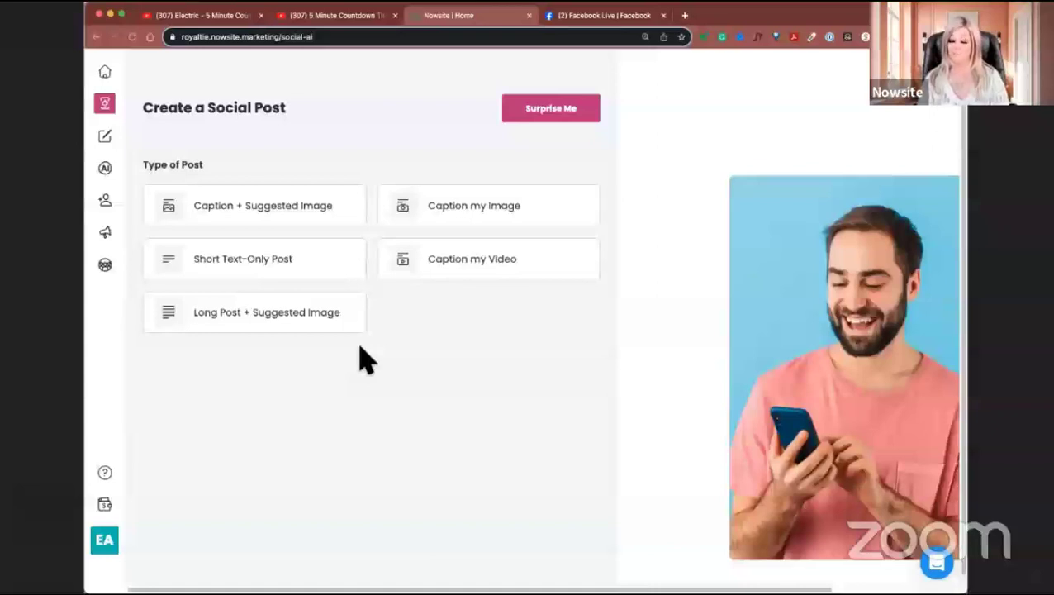
click(302, 221)
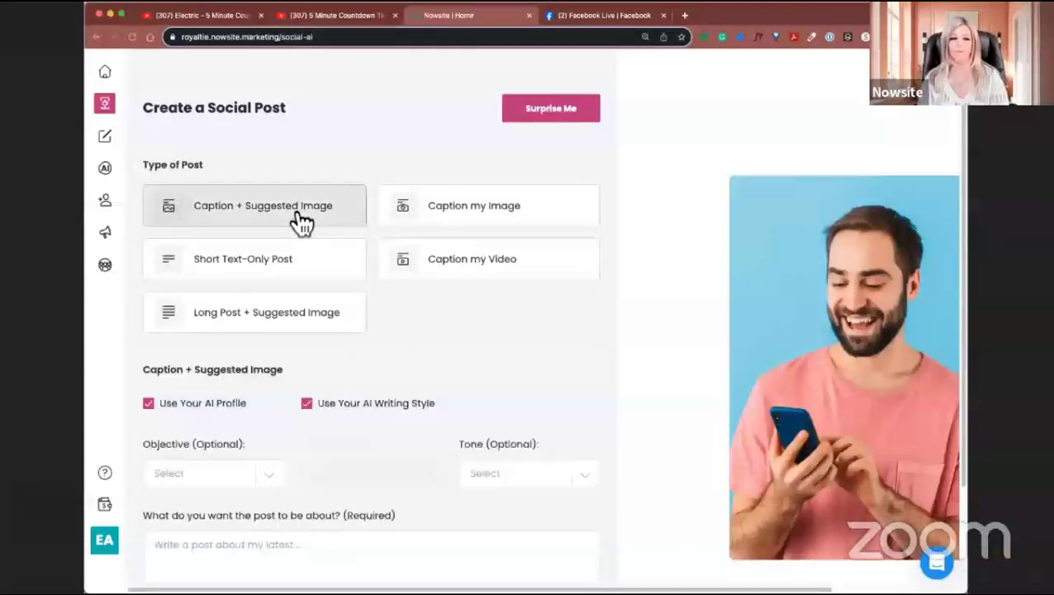
scroll(490, 403, down, 3)
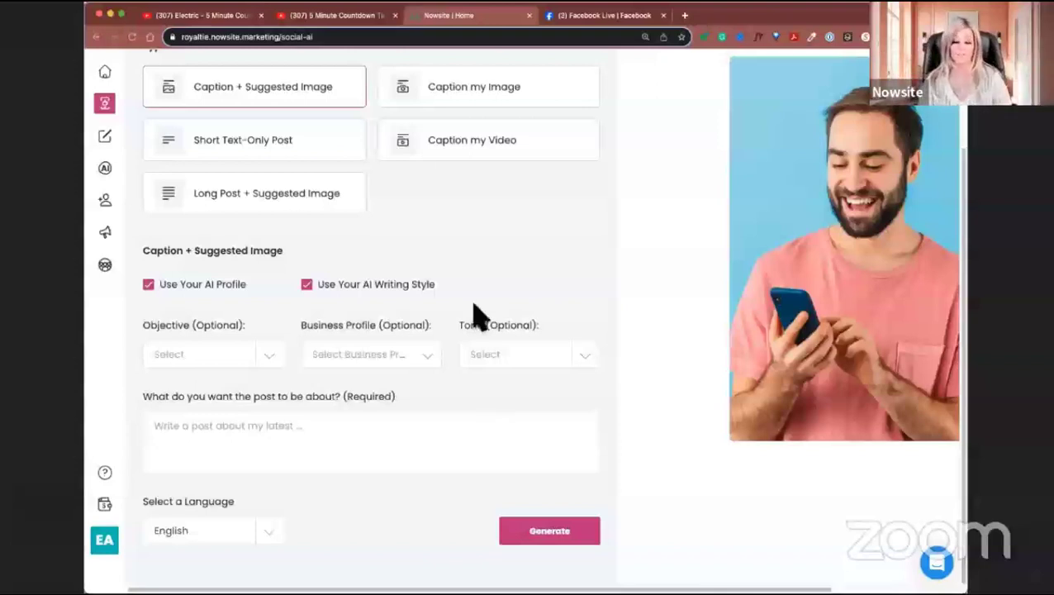
scroll(485, 124, up, 2)
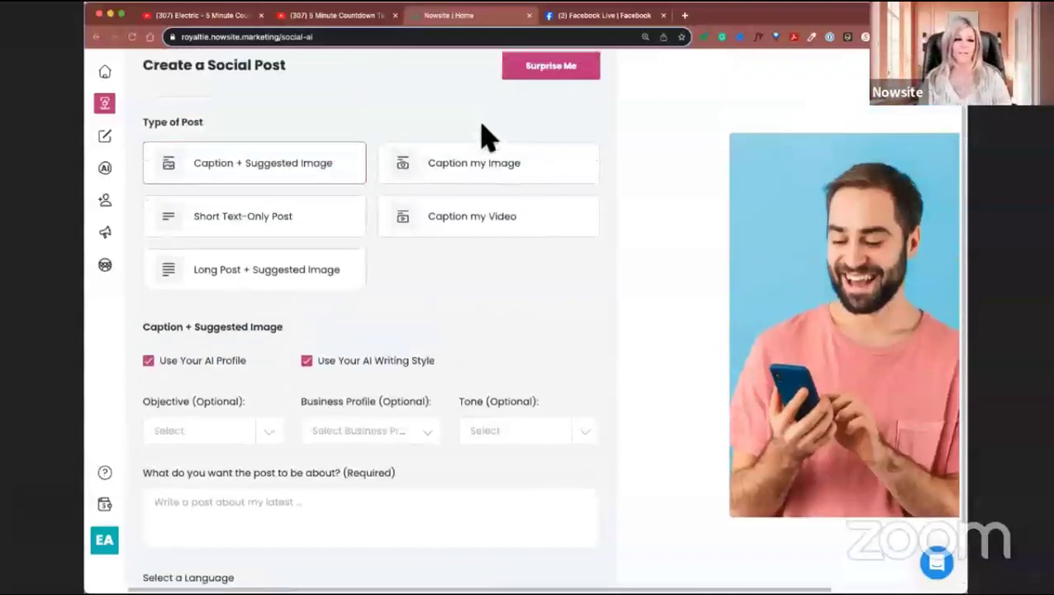
- Examine the forms for the post types Caption my Image, Short Text-Only Post, Caption my Video and Long Post + Suggested Image
click(496, 187)
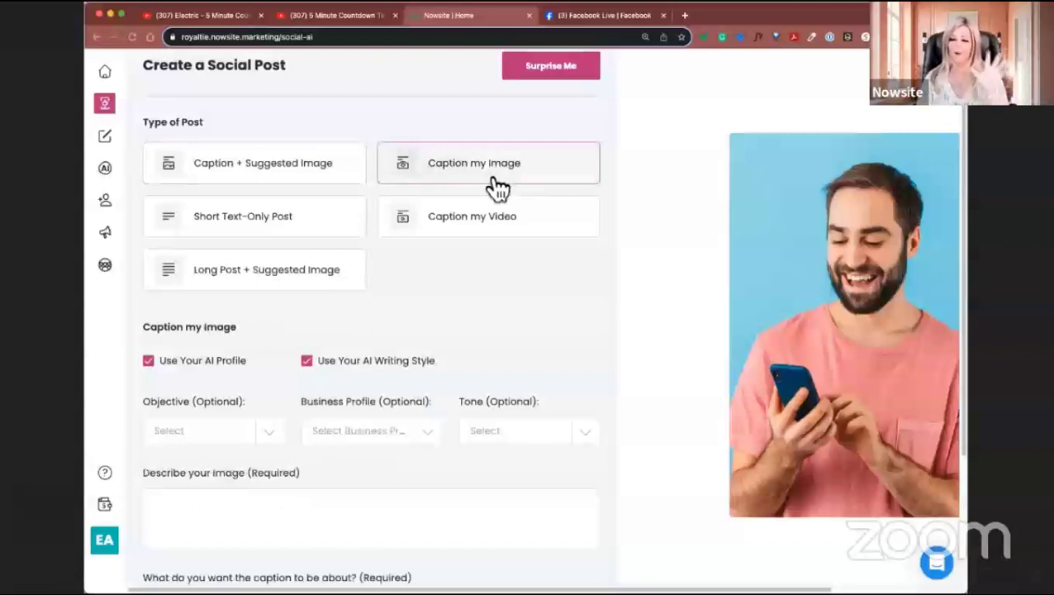
click(270, 229)
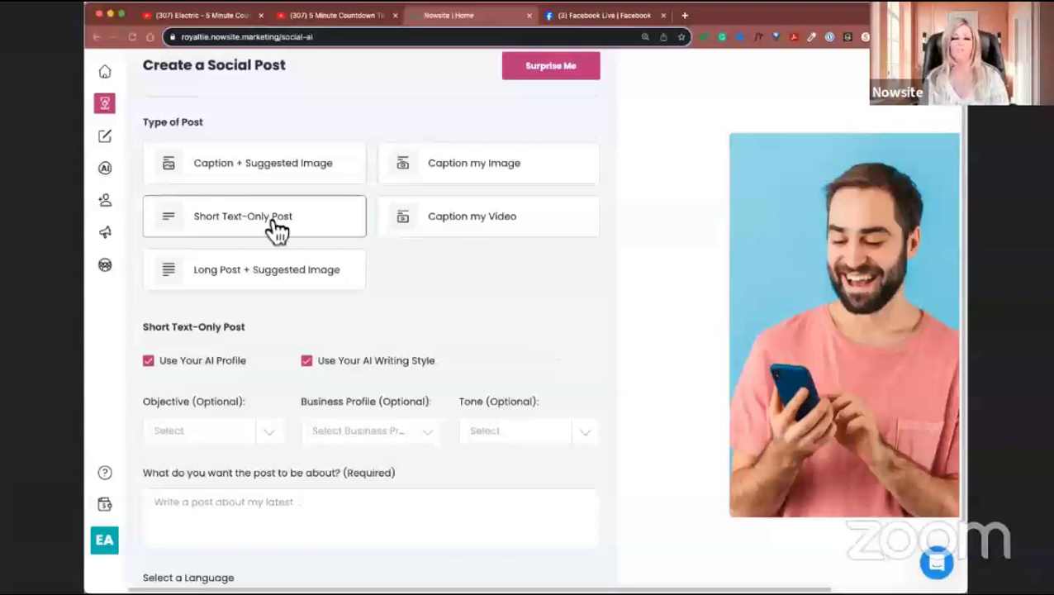
click(459, 221)
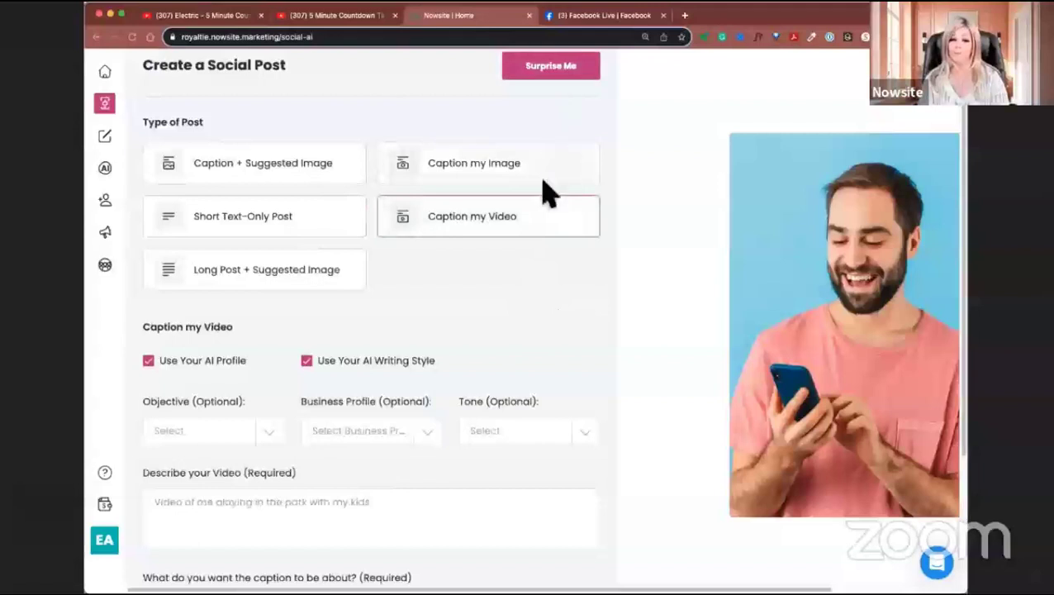
scroll(548, 301, down, 3)
scroll(551, 304, up, 2)
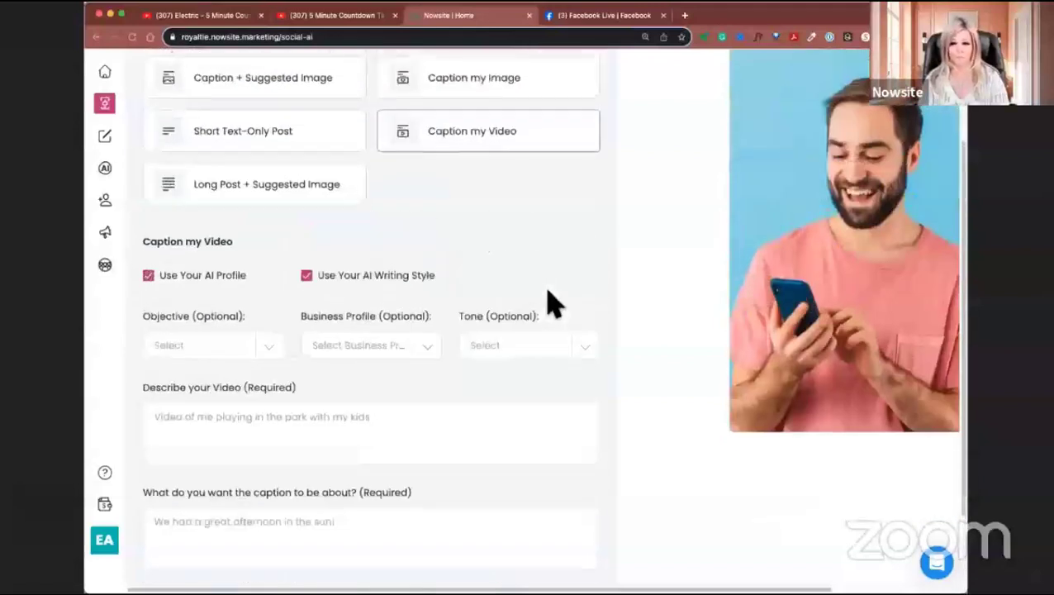
scroll(552, 303, down, 1)
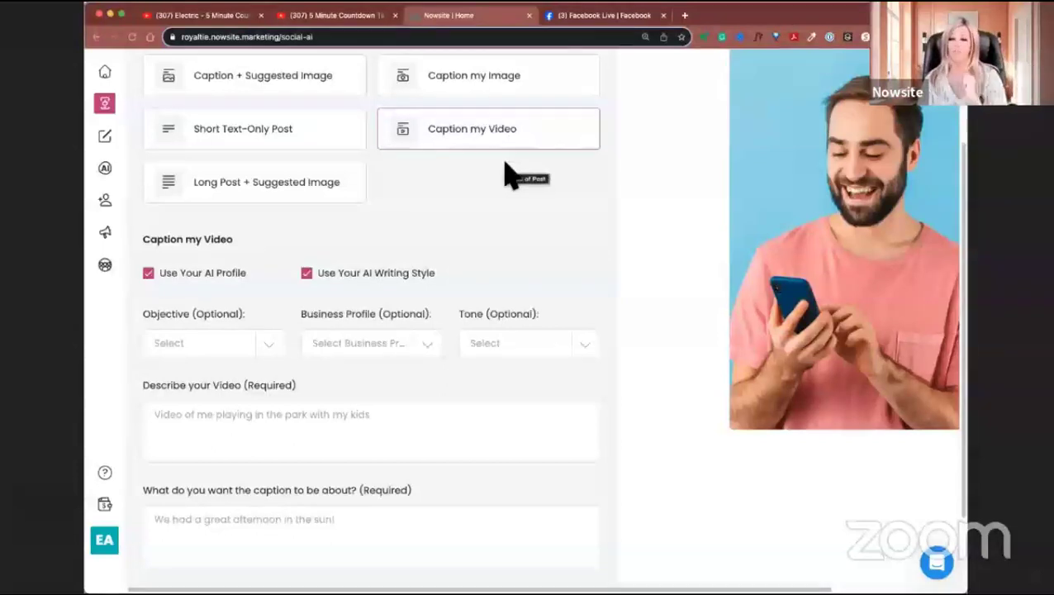
click(236, 190)
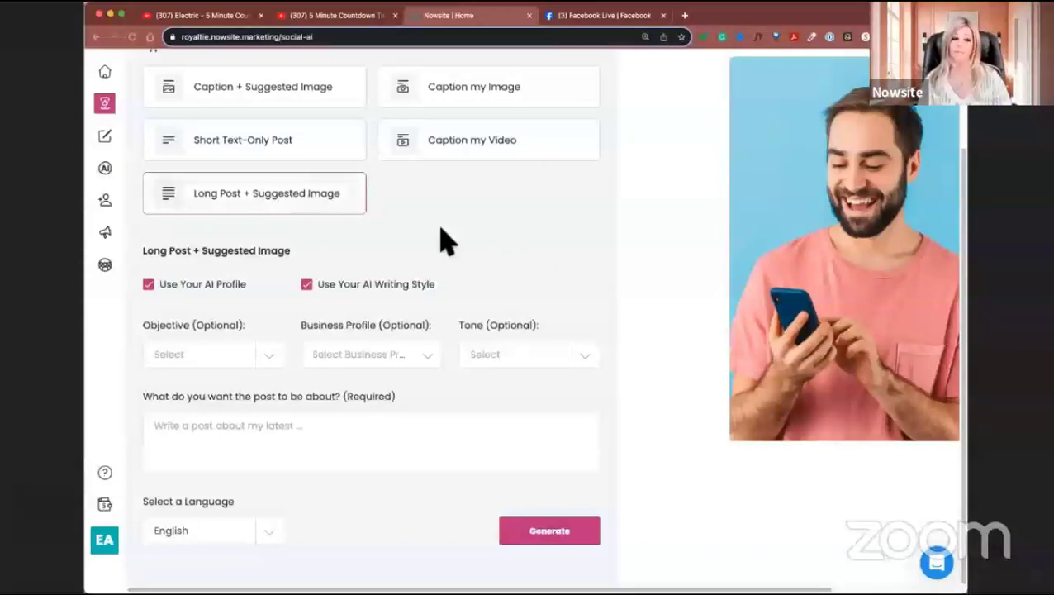
scroll(446, 240, up, 1)
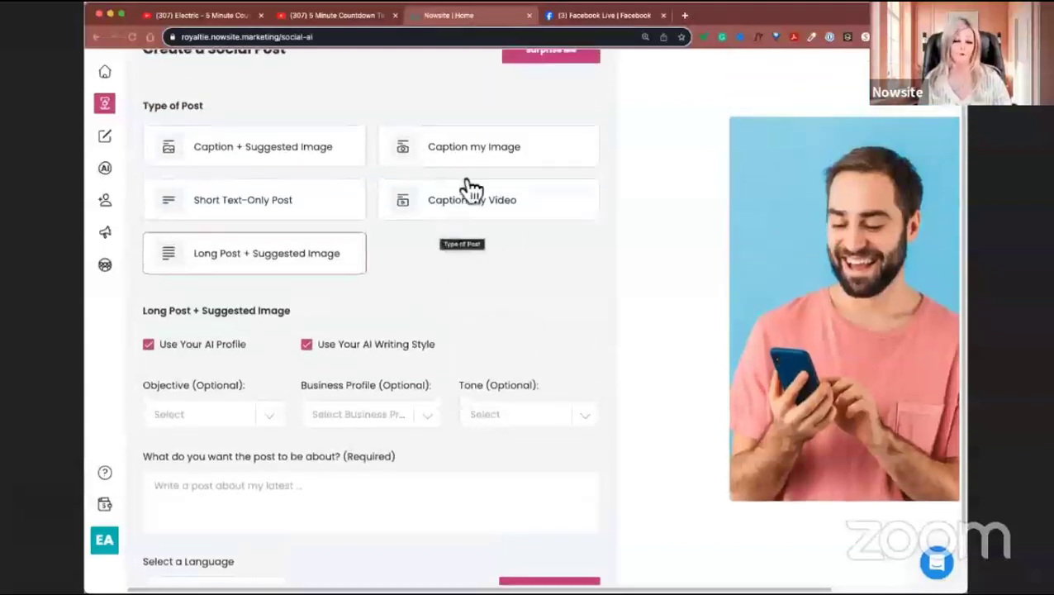
- Choose Caption my Image and describe the image as "Picture of me with a book my friend gave me that she wrote a message inside for me."
click(470, 151)
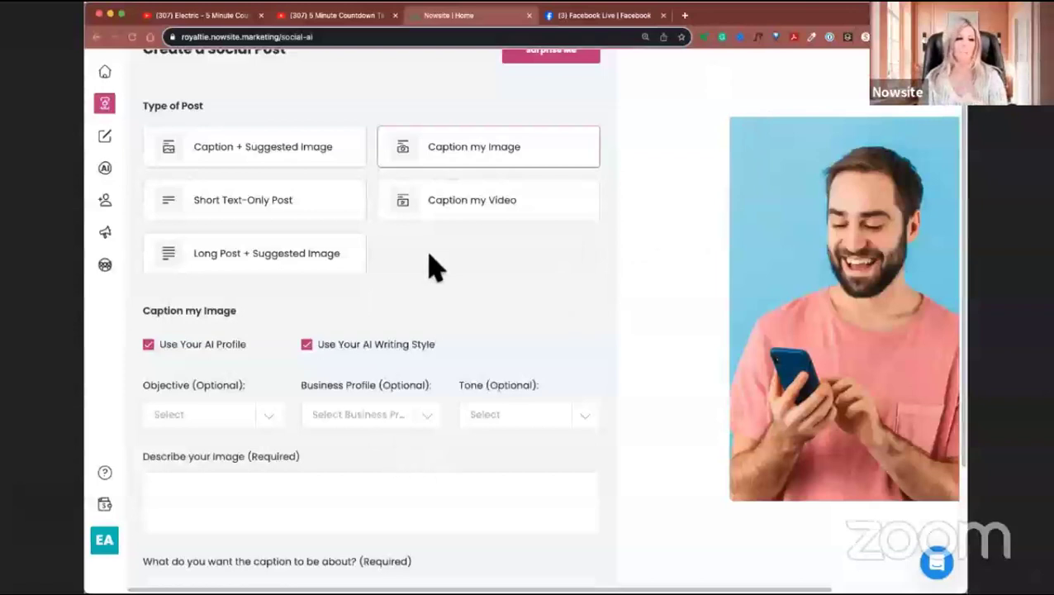
scroll(266, 479, down, 3)
click(200, 409)
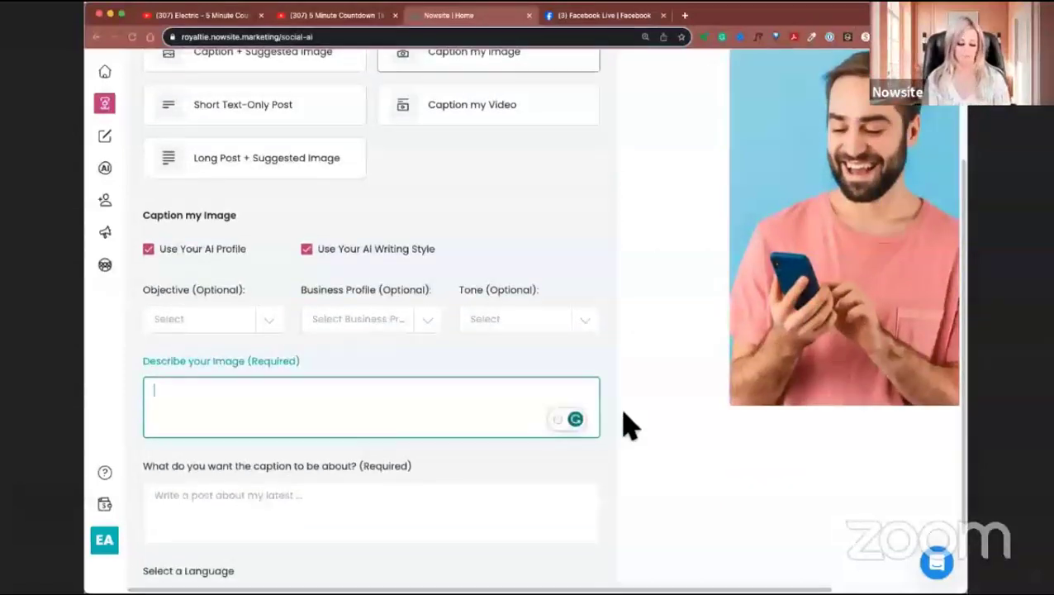
text(Pict)
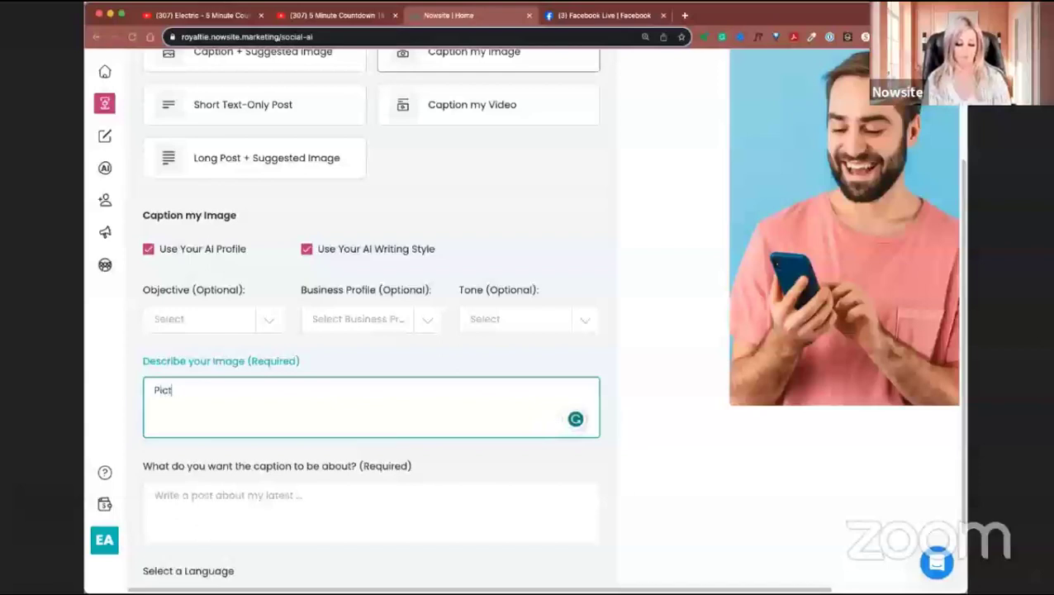
text(ure of me)
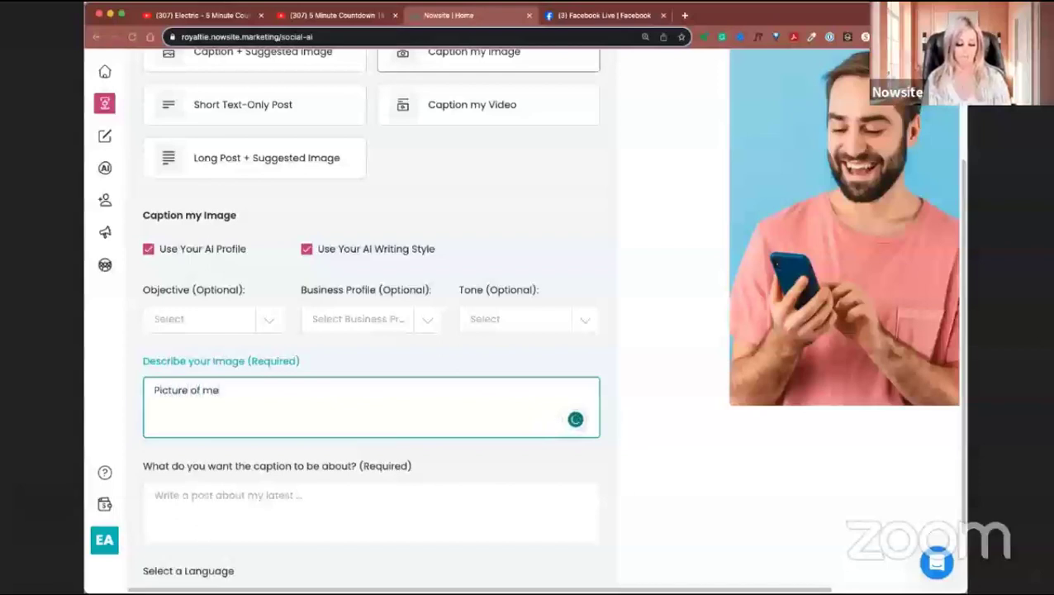
text( with a book my f)
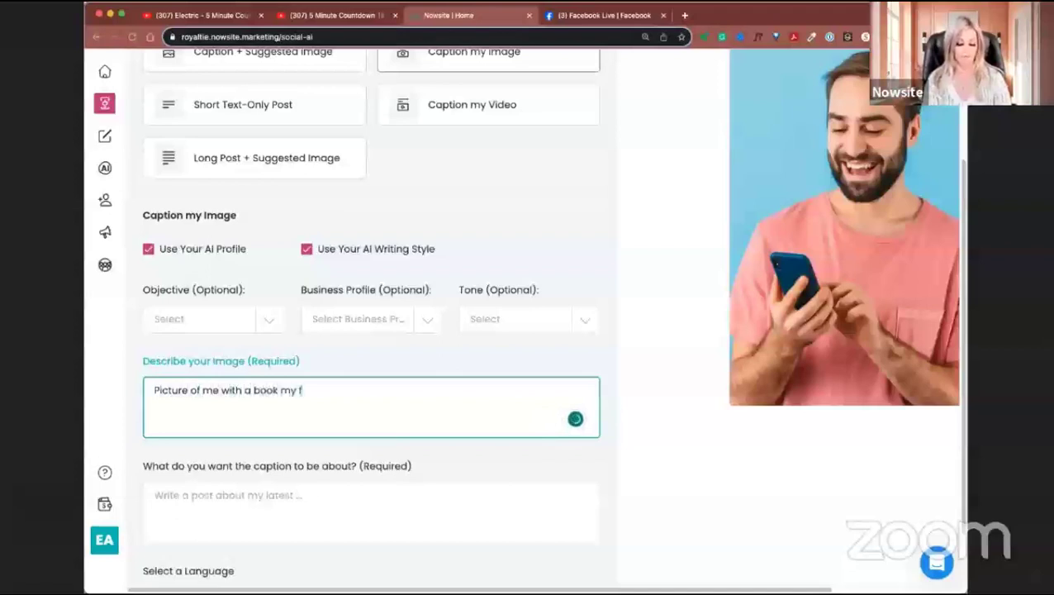
text(riend gave)
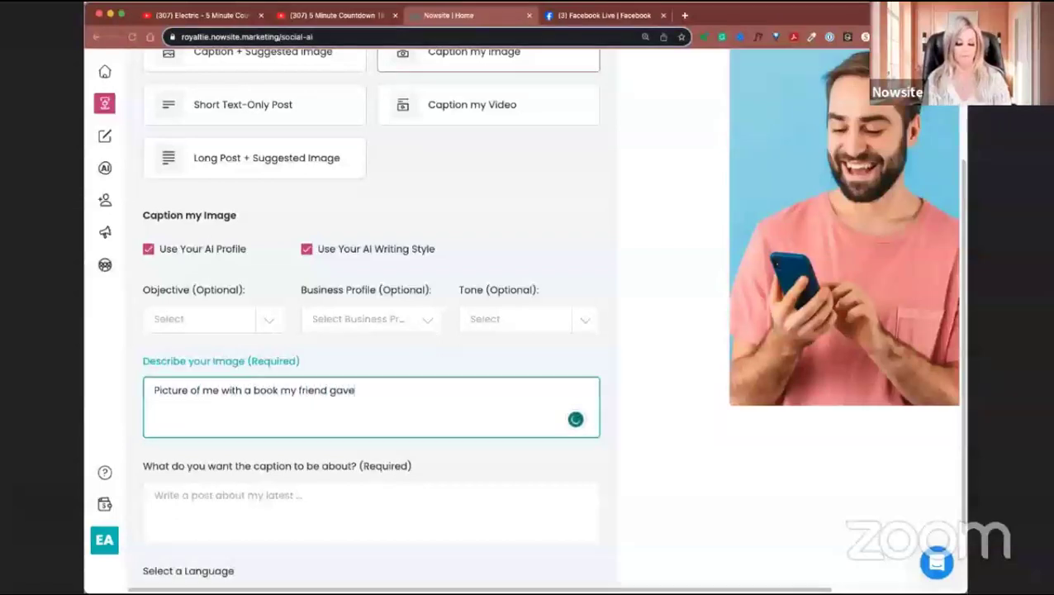
text( me that sh)
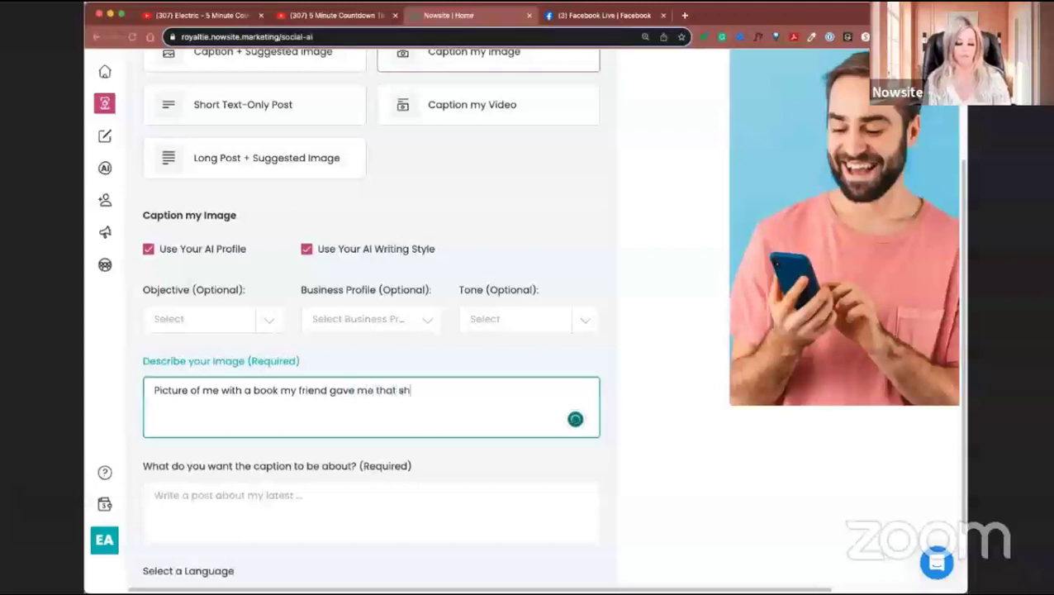
text(e wrote)
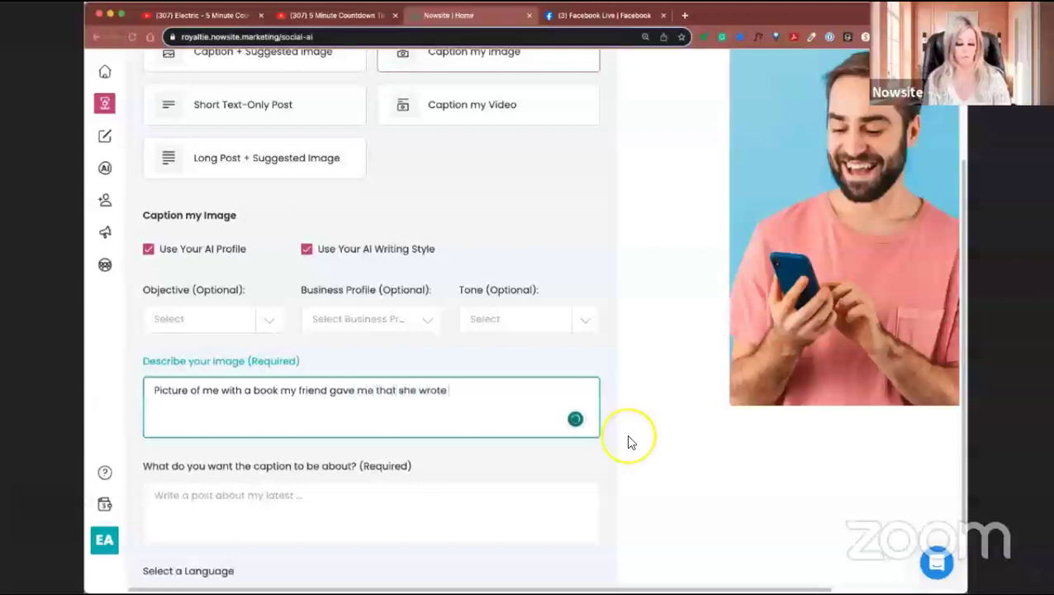
text( when a)
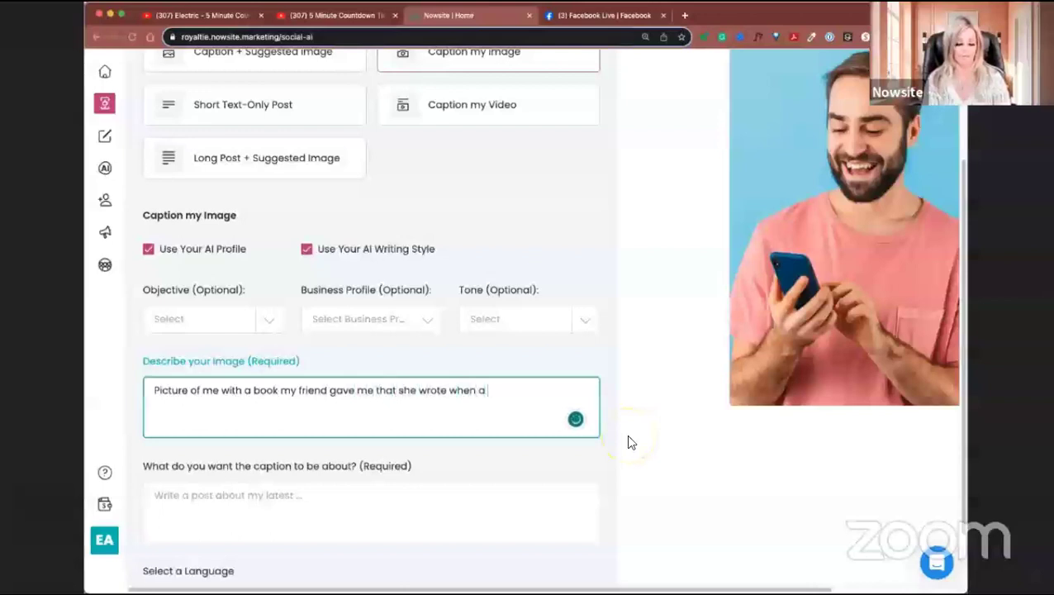
text( message insi)
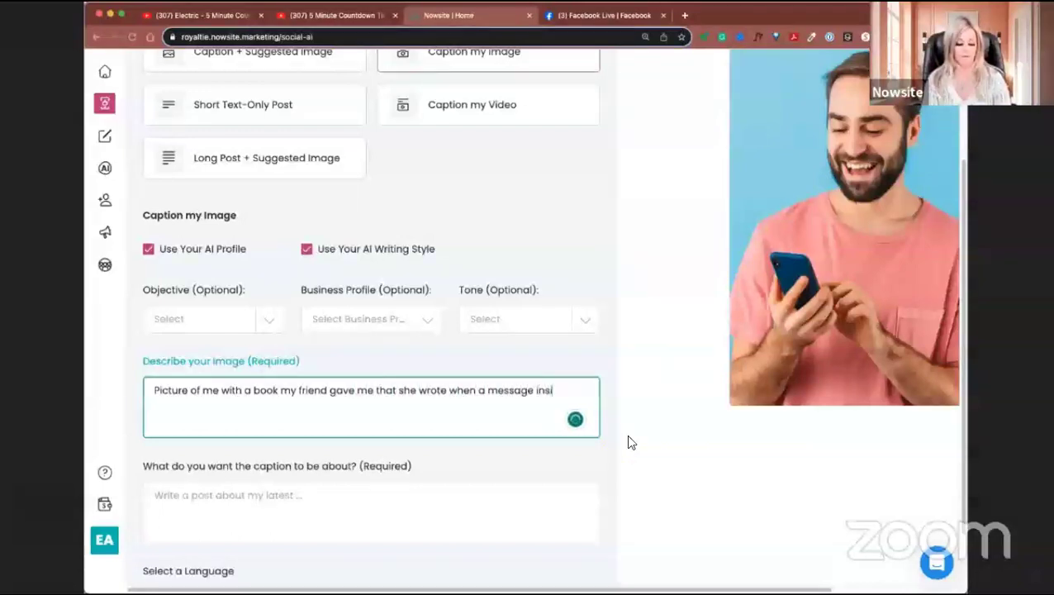
text(de for m.)
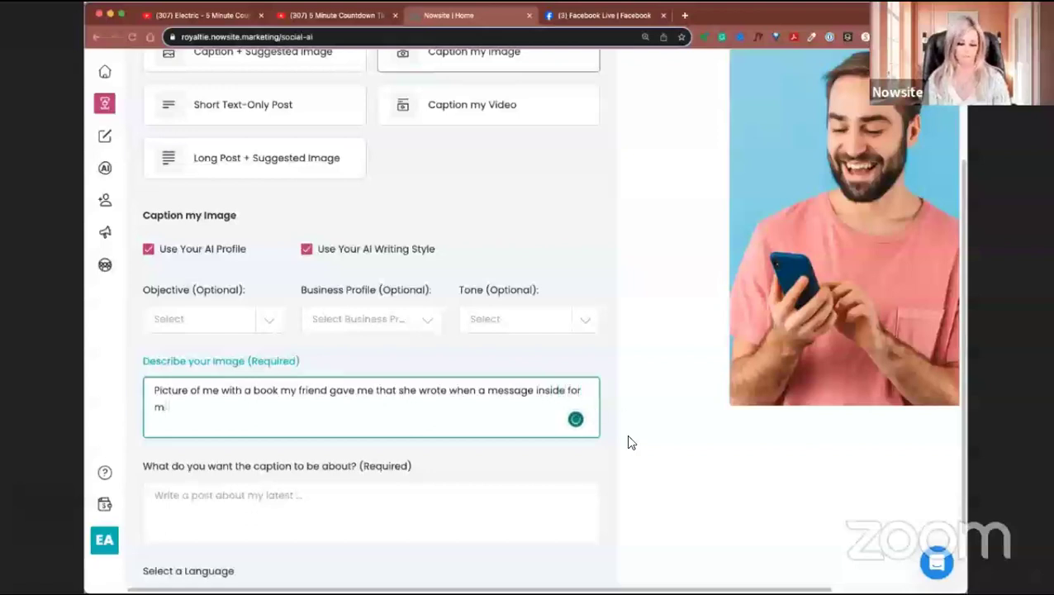
key(BackSpace)
text(e.)
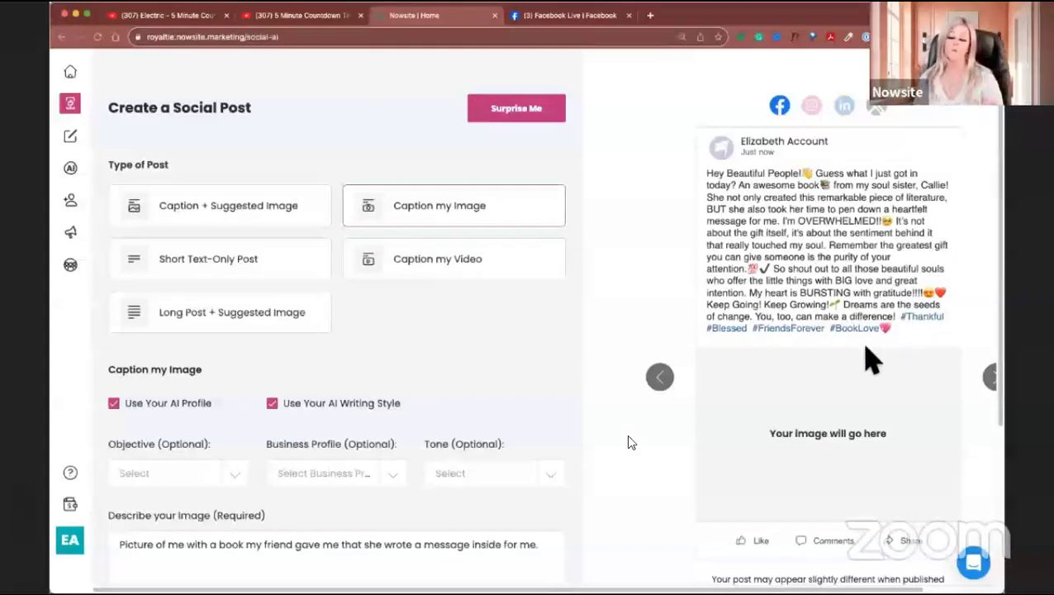
- Regenerate the AI-written caption in the post preview with the Make Shorter option
scroll(871, 359, down, 5)
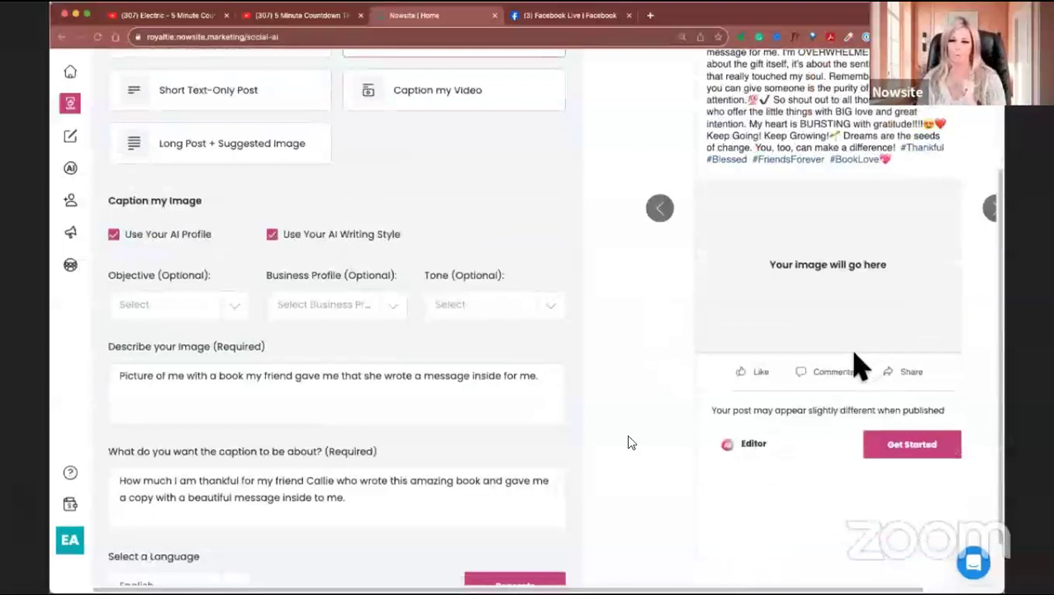
click(747, 446)
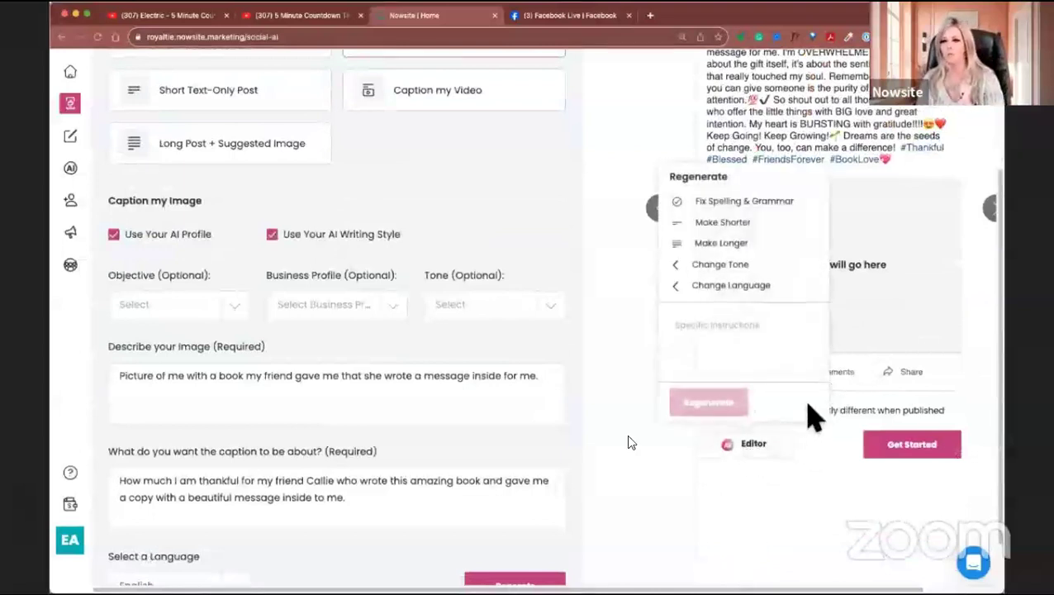
click(792, 331)
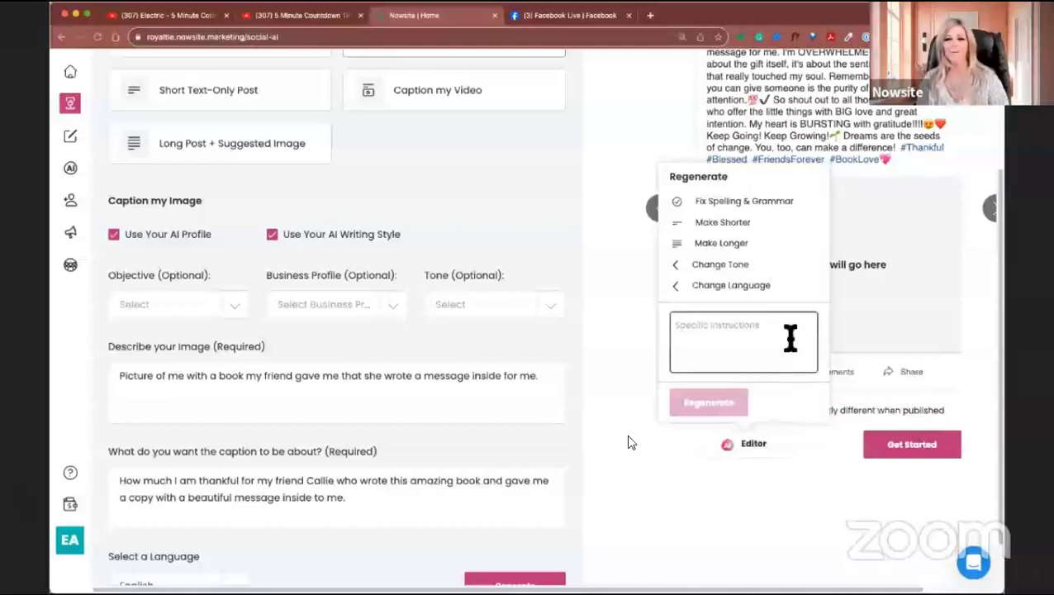
click(733, 224)
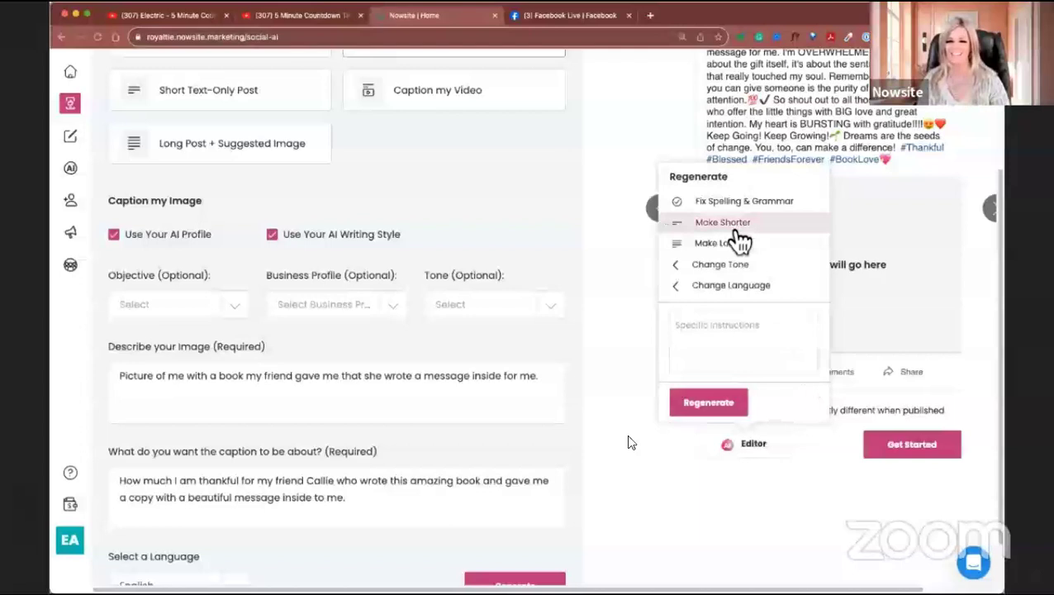
click(706, 404)
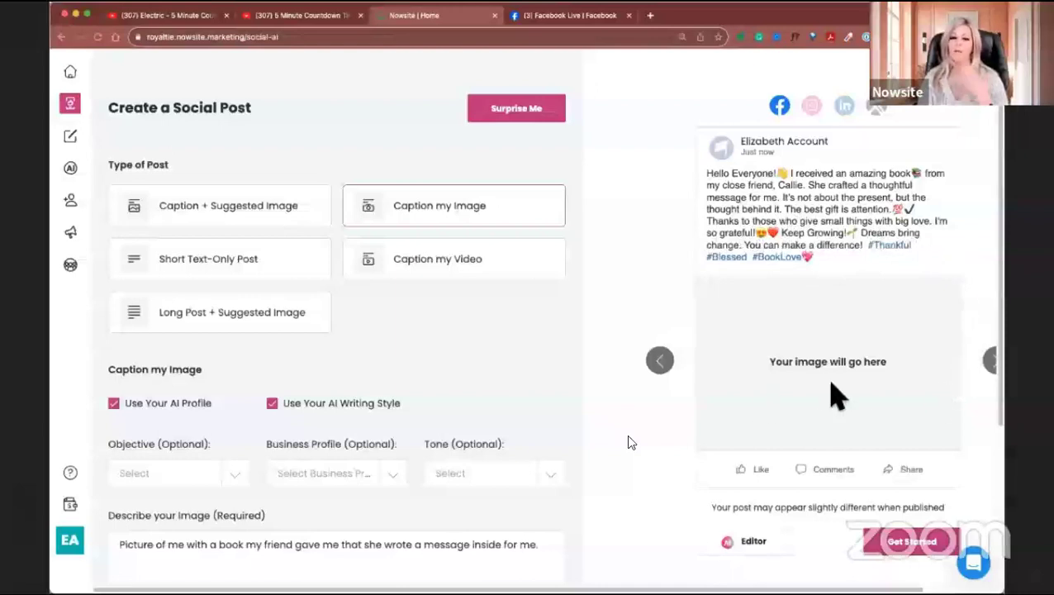
- Continue to Facebook and compose a new post with the shortened caption and a photo of orange clouds
click(898, 552)
click(769, 487)
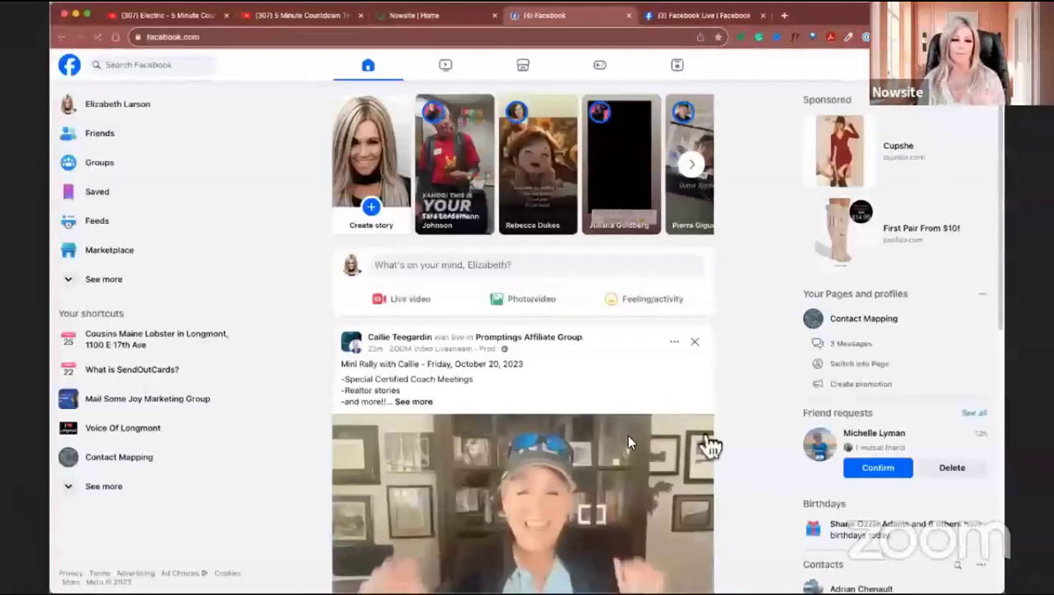
click(435, 279)
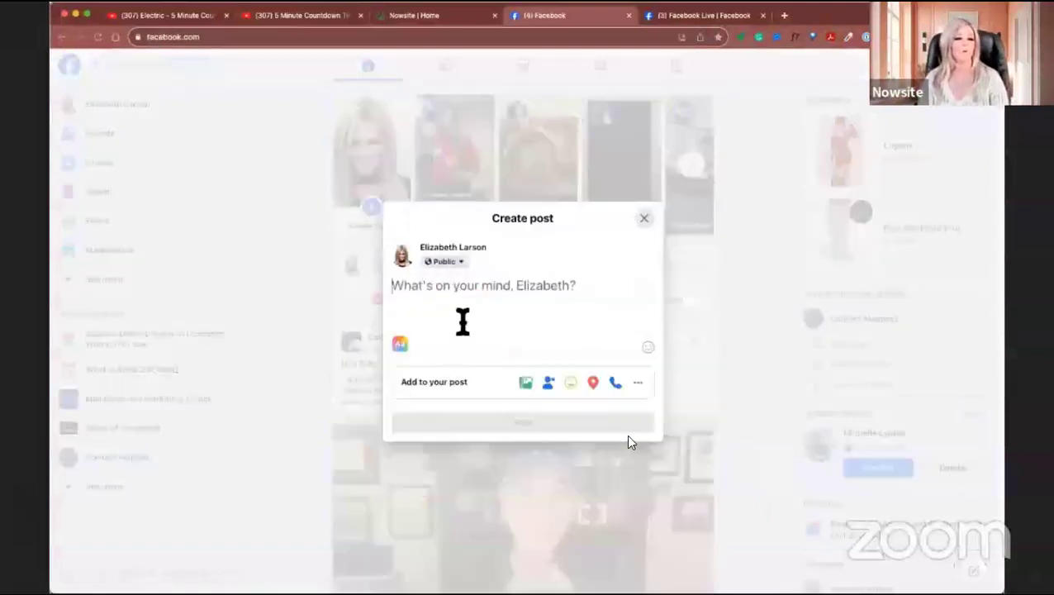
key(super+v)
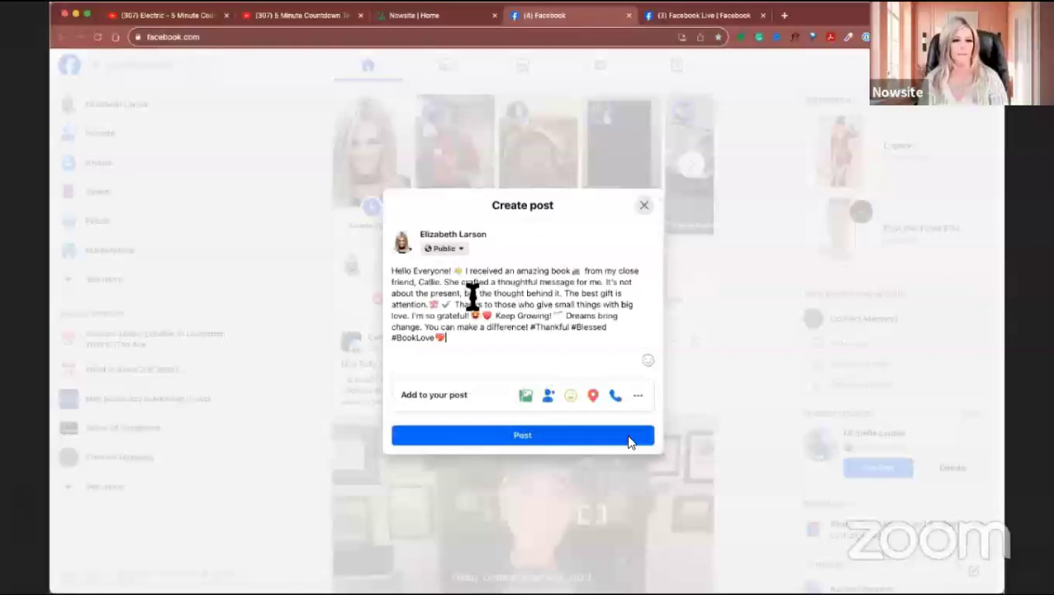
click(526, 396)
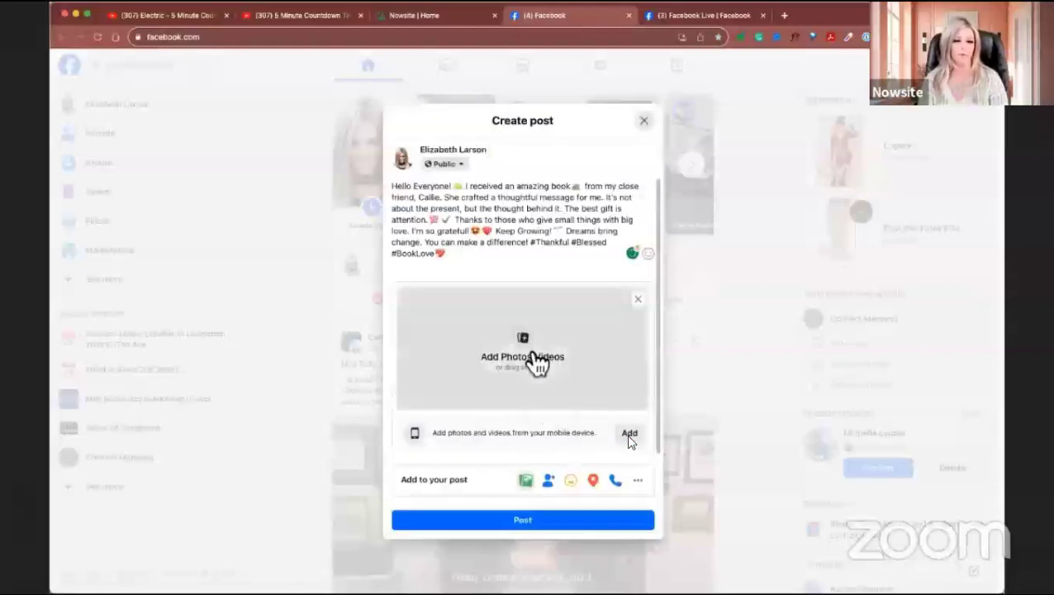
click(518, 399)
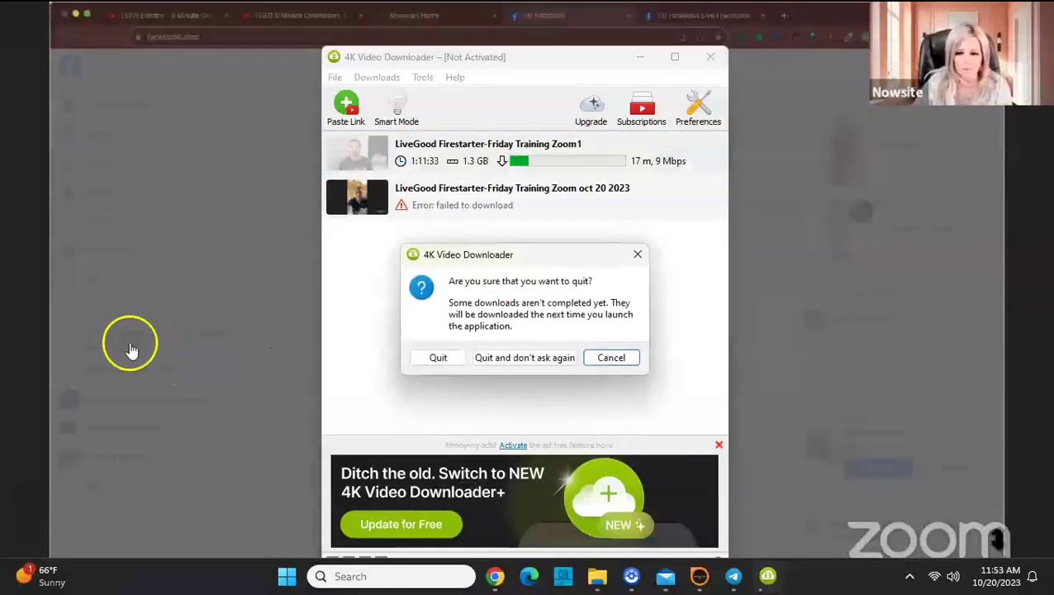
- Quit 4K Video Downloader despite its unfinished downloads
click(611, 358)
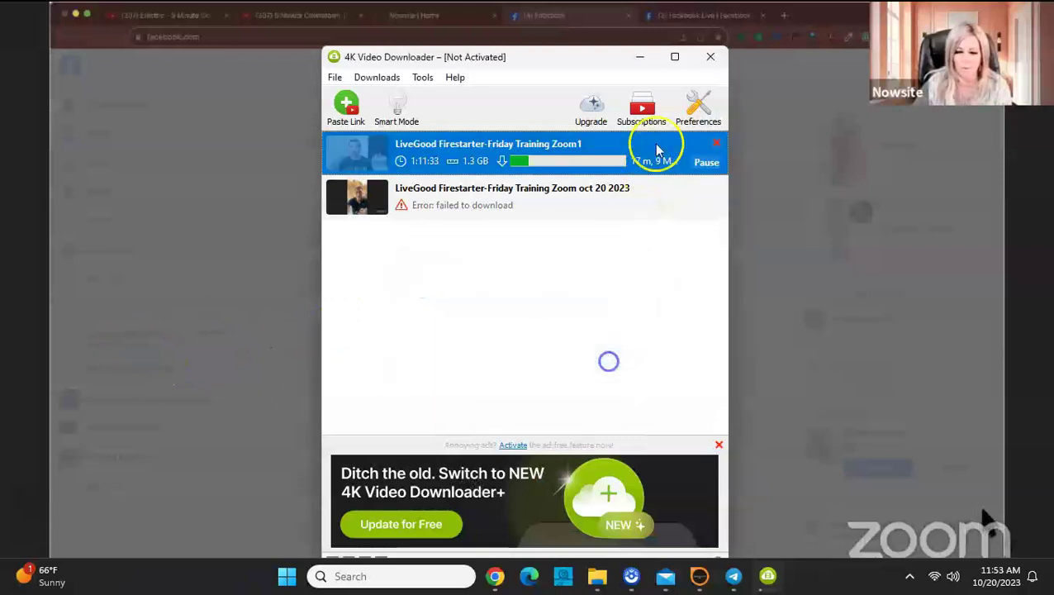
click(710, 54)
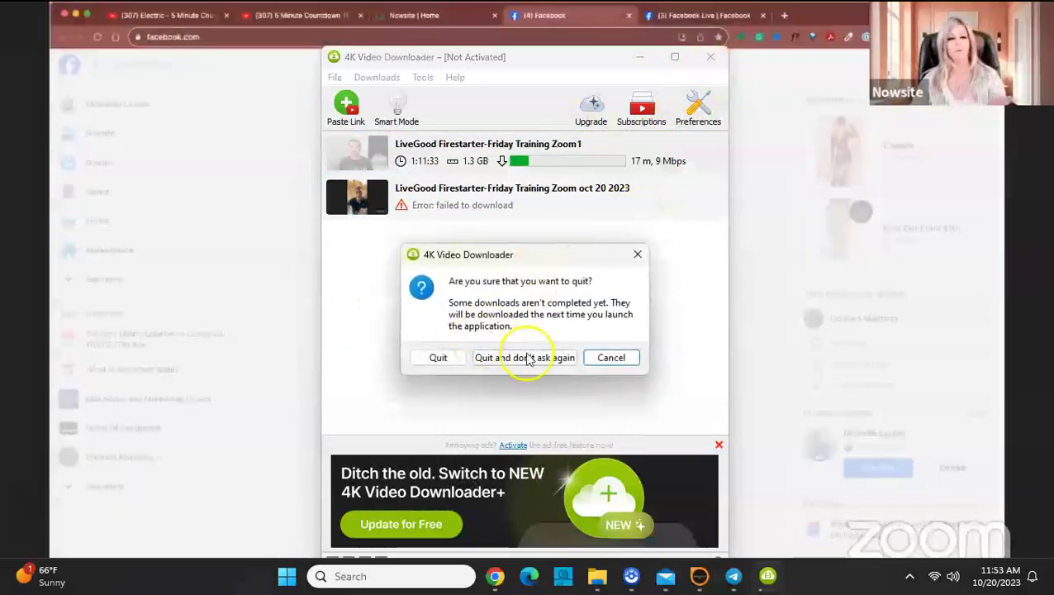
click(439, 357)
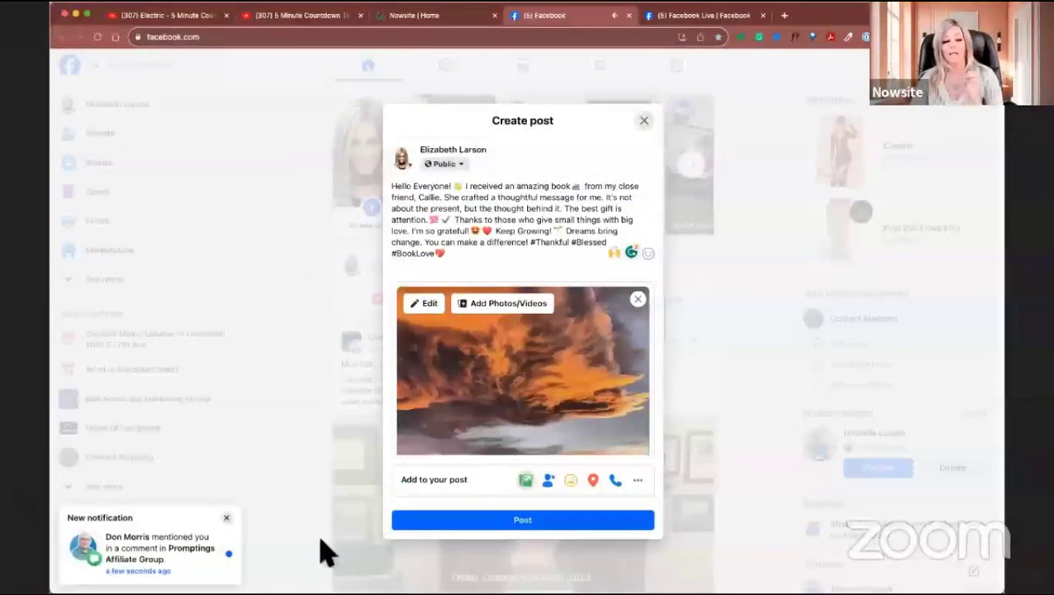
- Publish the Facebook post with its caption and photo
click(600, 524)
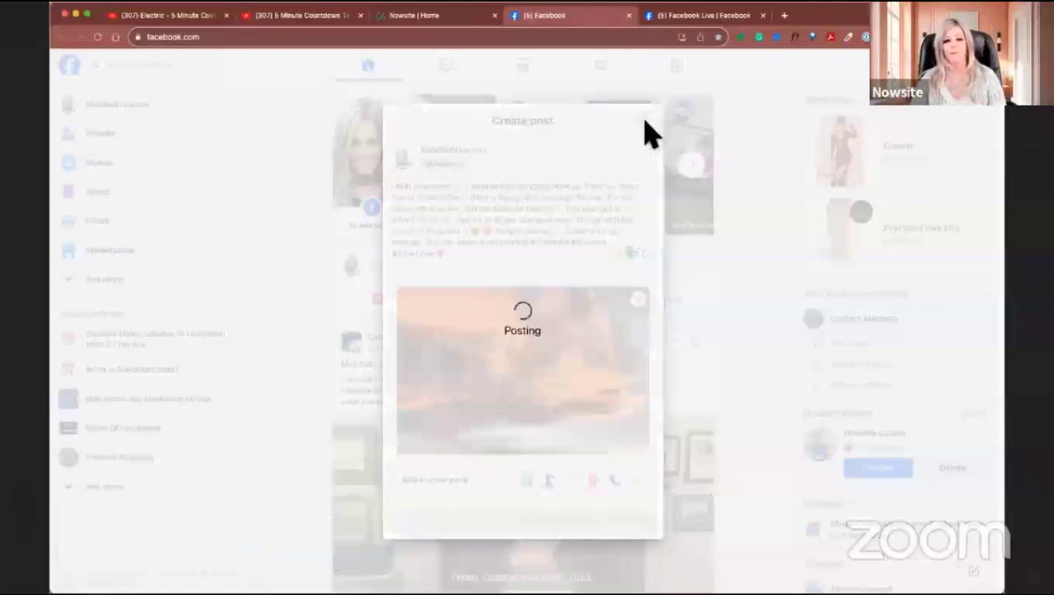